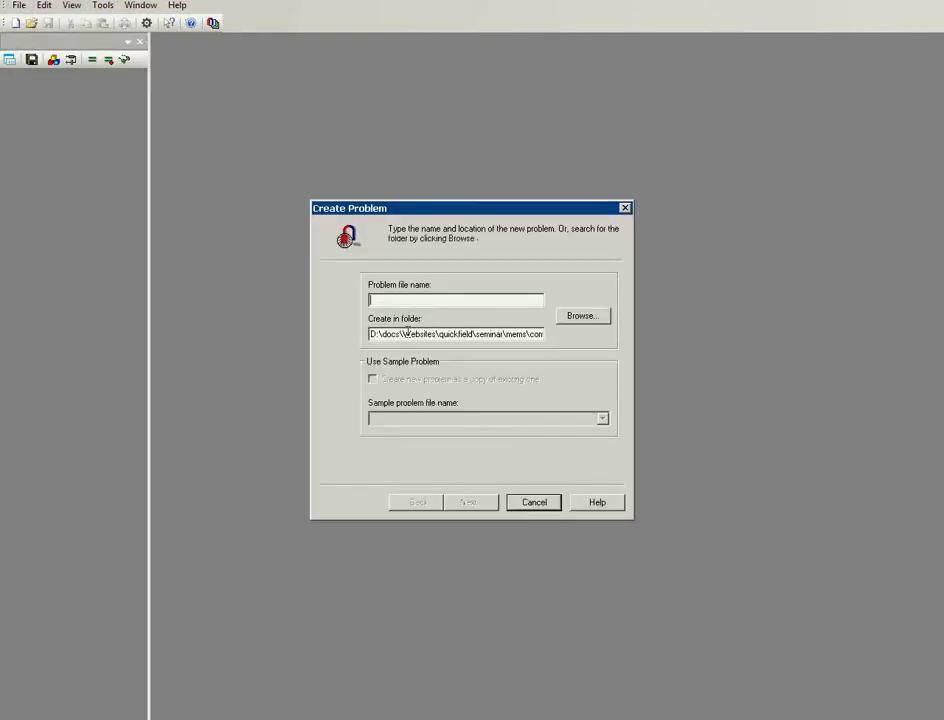
Step: Set the new problem's folder to D:\docs\ and its file name to sensor_stress
{"action": "double_click", "coordinate": [440, 333]}
{"action": "type", "text": "N"}
{"action": "key", "text": "ctrl+z"}
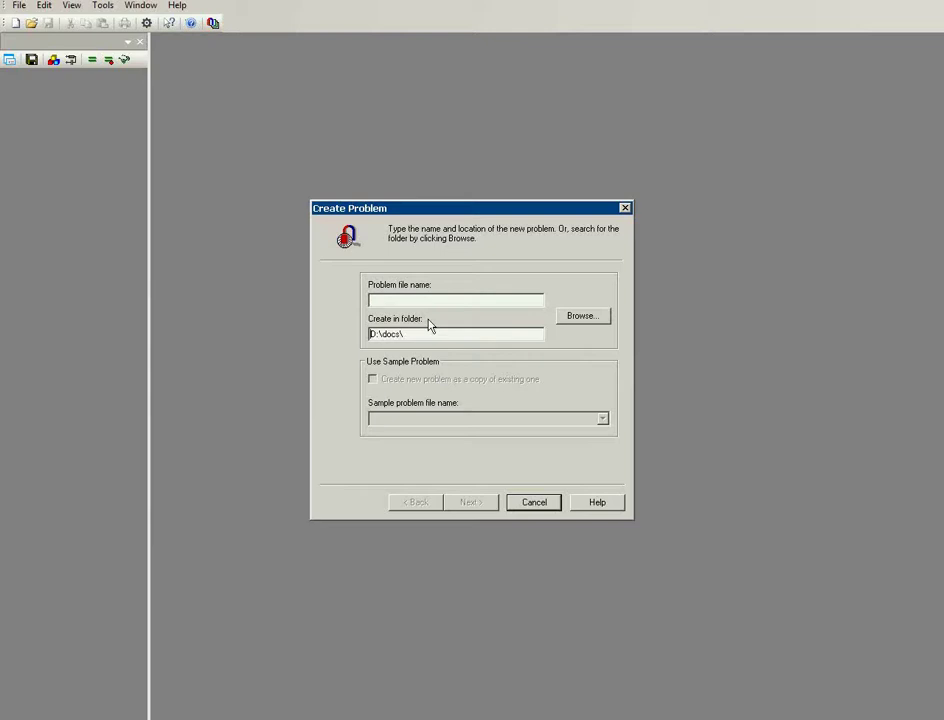
{"action": "left_click", "coordinate": [412, 301]}
{"action": "type", "text": "sensor_"}
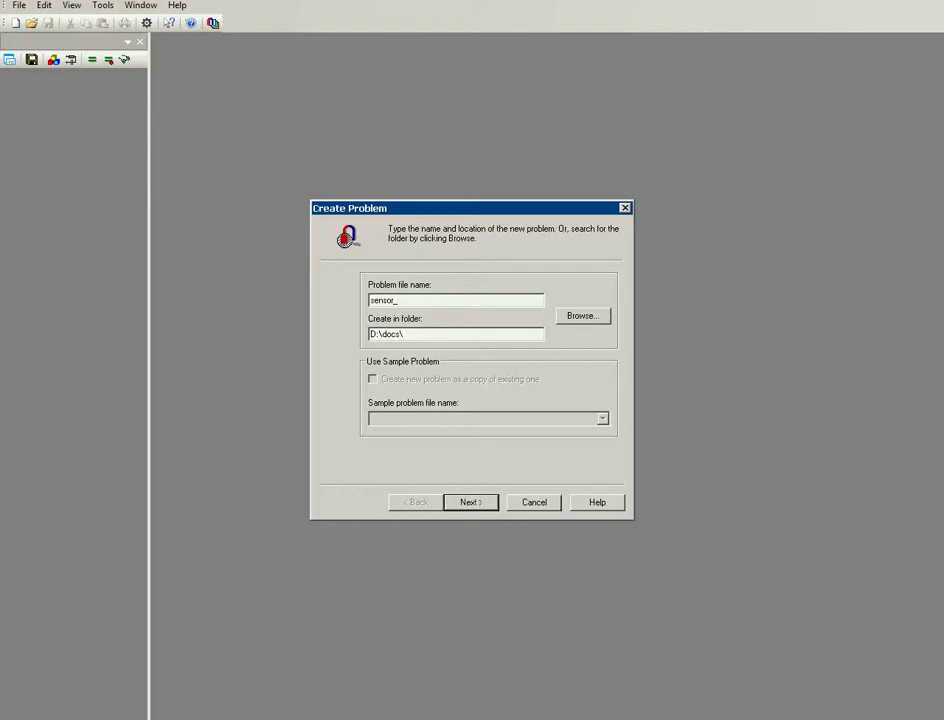
{"action": "type", "text": "stress"}
Step: Make the problem a Stress Analysis in microns with depth Lz of 20
{"action": "left_click", "coordinate": [471, 503]}
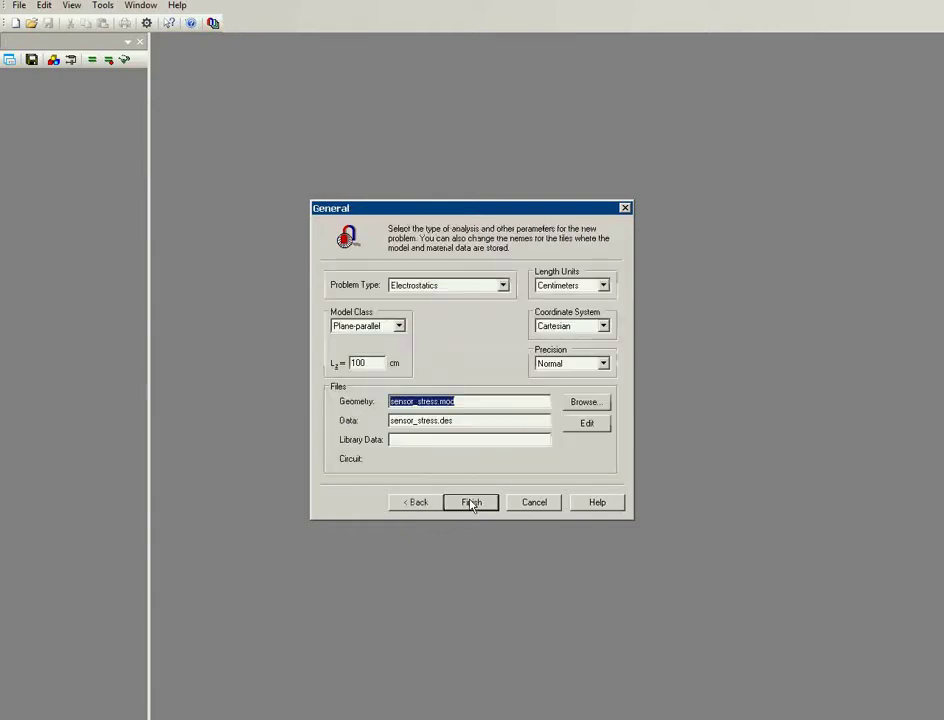
{"action": "left_click", "coordinate": [449, 289]}
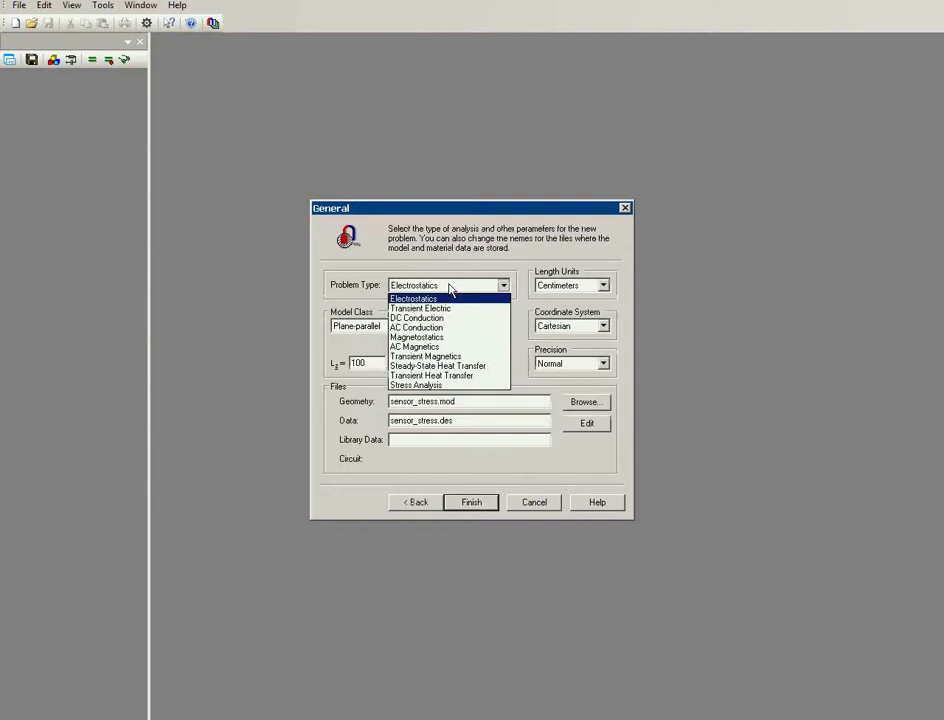
{"action": "left_click", "coordinate": [434, 386]}
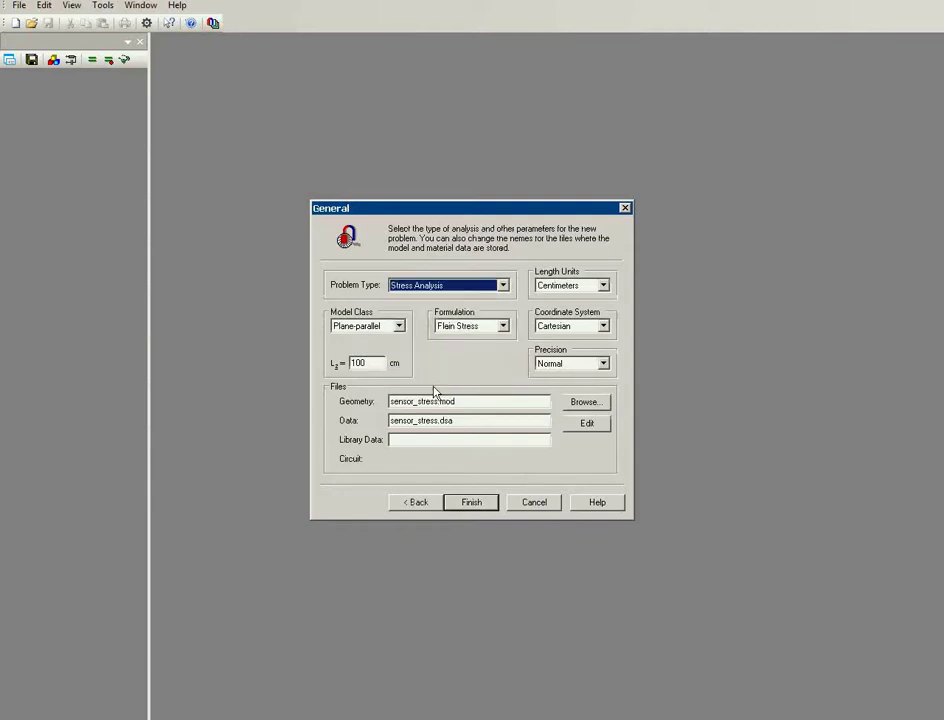
{"action": "left_click", "coordinate": [559, 287]}
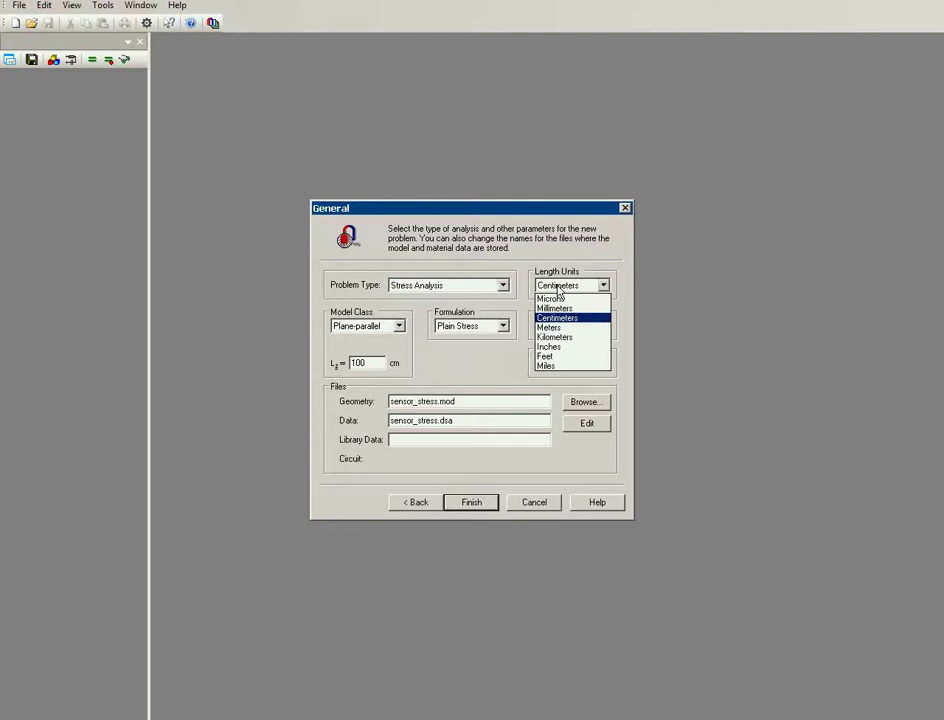
{"action": "left_click", "coordinate": [578, 299]}
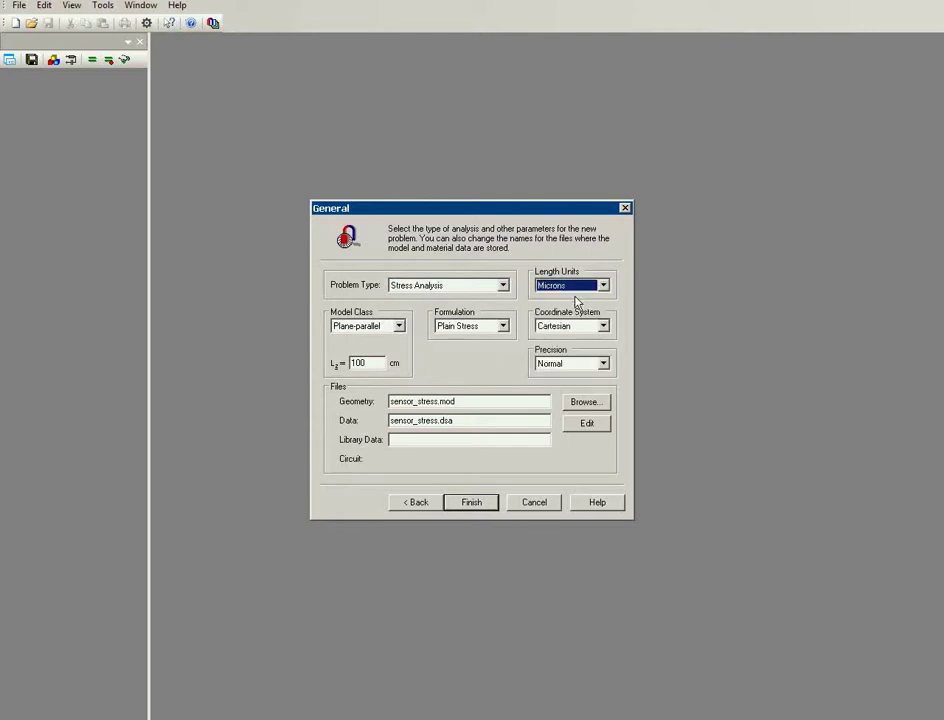
{"action": "left_click", "coordinate": [364, 362]}
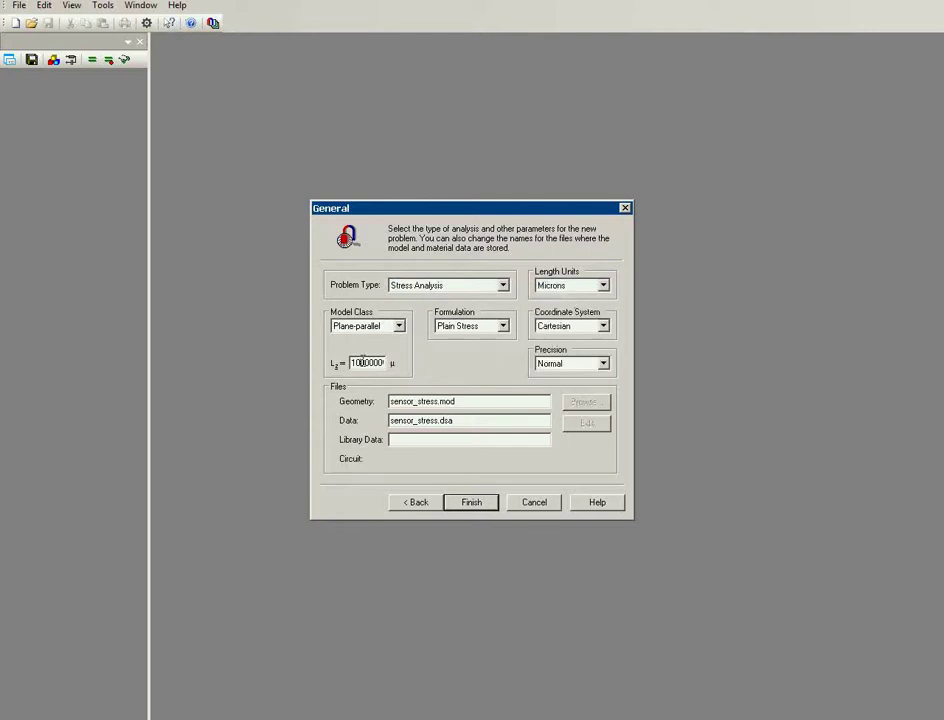
{"action": "double_click", "coordinate": [364, 362]}
{"action": "type", "text": "20"}
Step: Finish creating sensor_stress and import stress_sensor.dxf as its geometry
{"action": "left_click", "coordinate": [452, 502]}
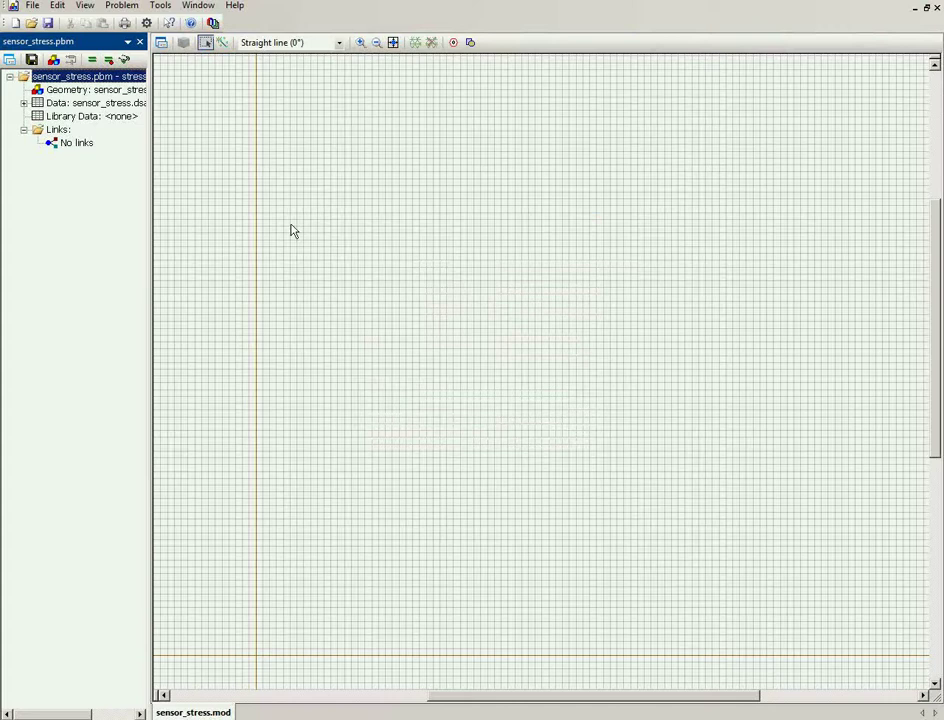
{"action": "left_click", "coordinate": [28, 6]}
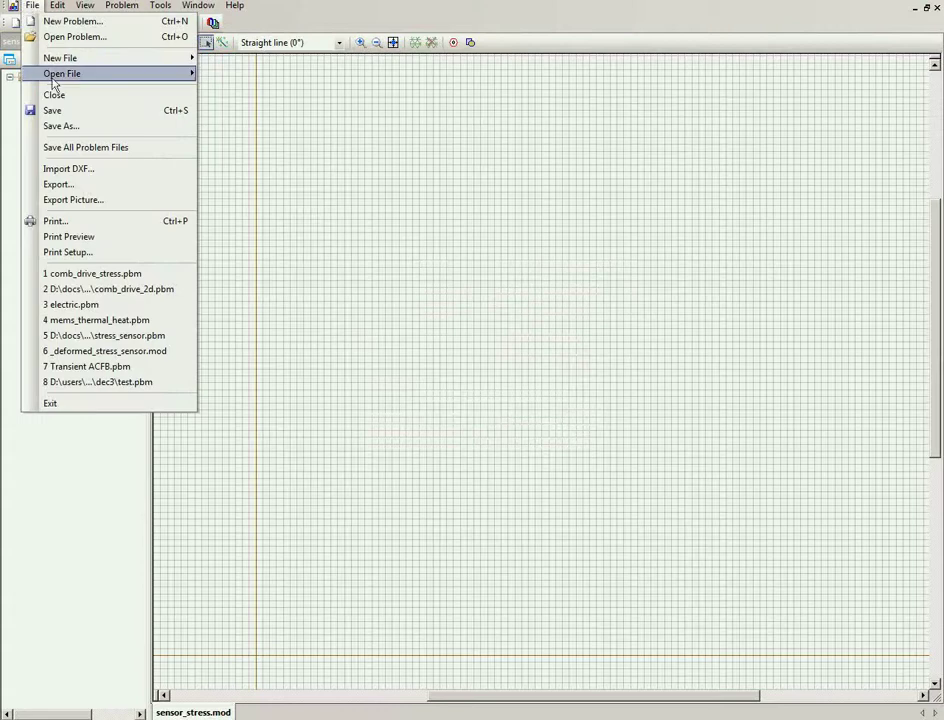
{"action": "left_click", "coordinate": [84, 180]}
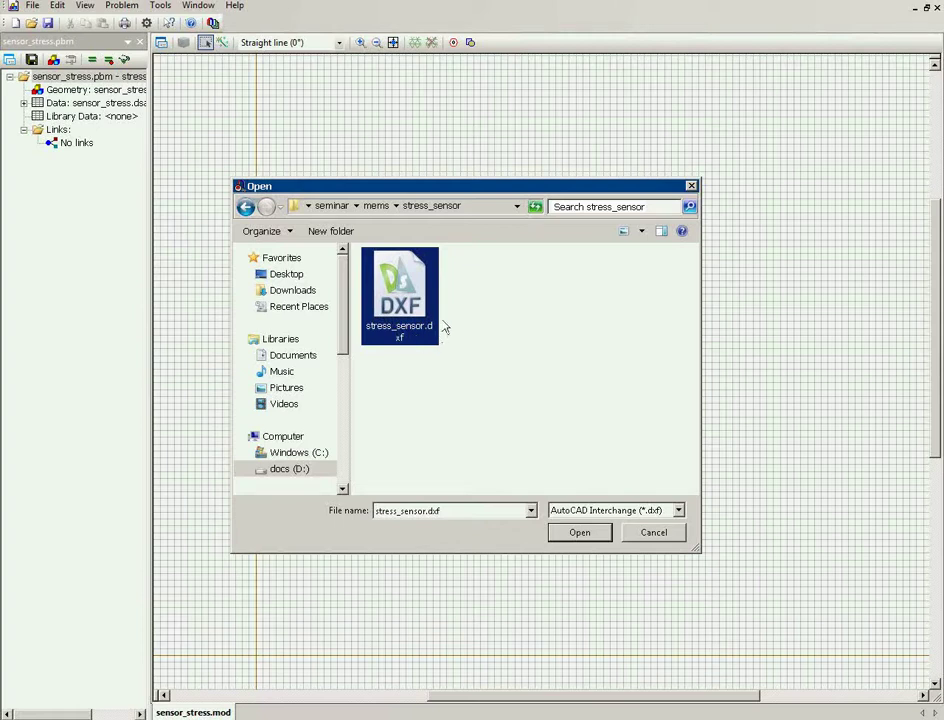
{"action": "left_click", "coordinate": [575, 532]}
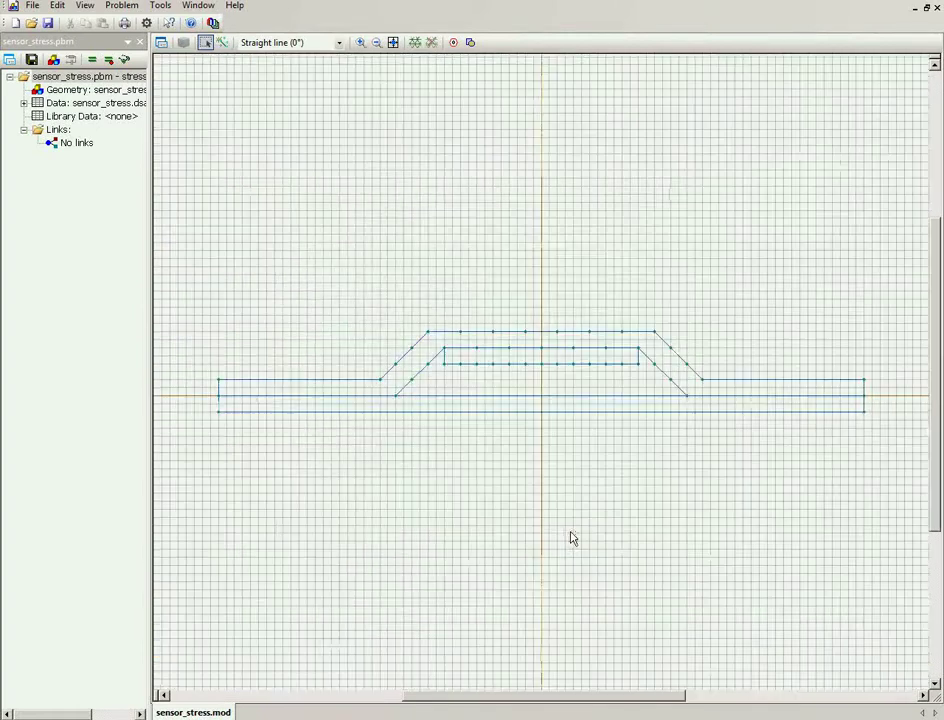
Step: Label the bent strip block silicon
{"action": "left_click", "coordinate": [467, 346]}
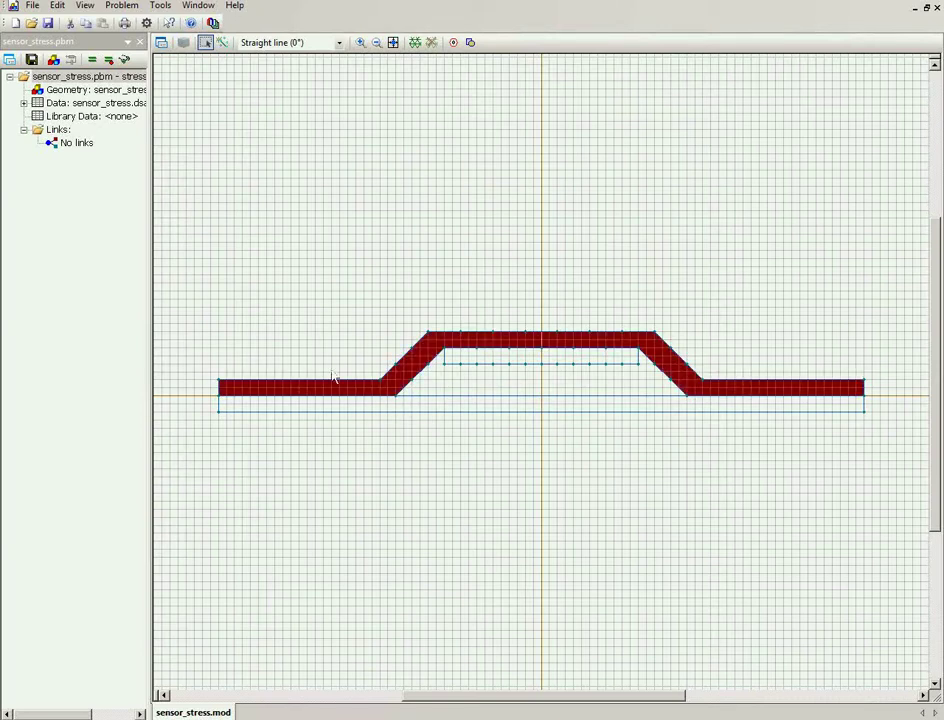
{"action": "left_click", "coordinate": [161, 42]}
{"action": "type", "text": "silicon"}
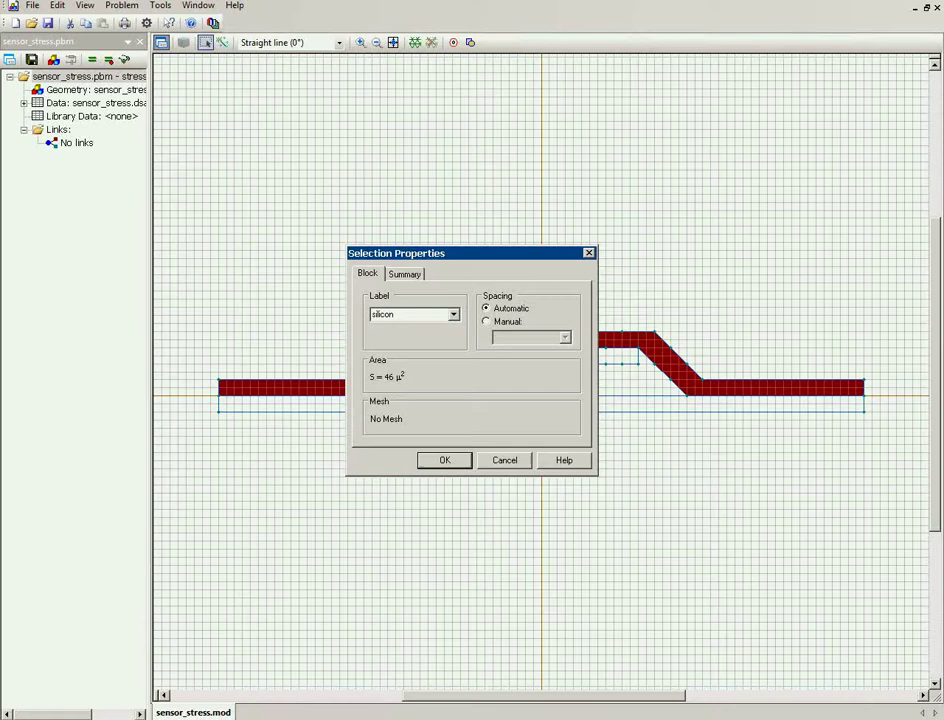
{"action": "key", "text": "Return"}
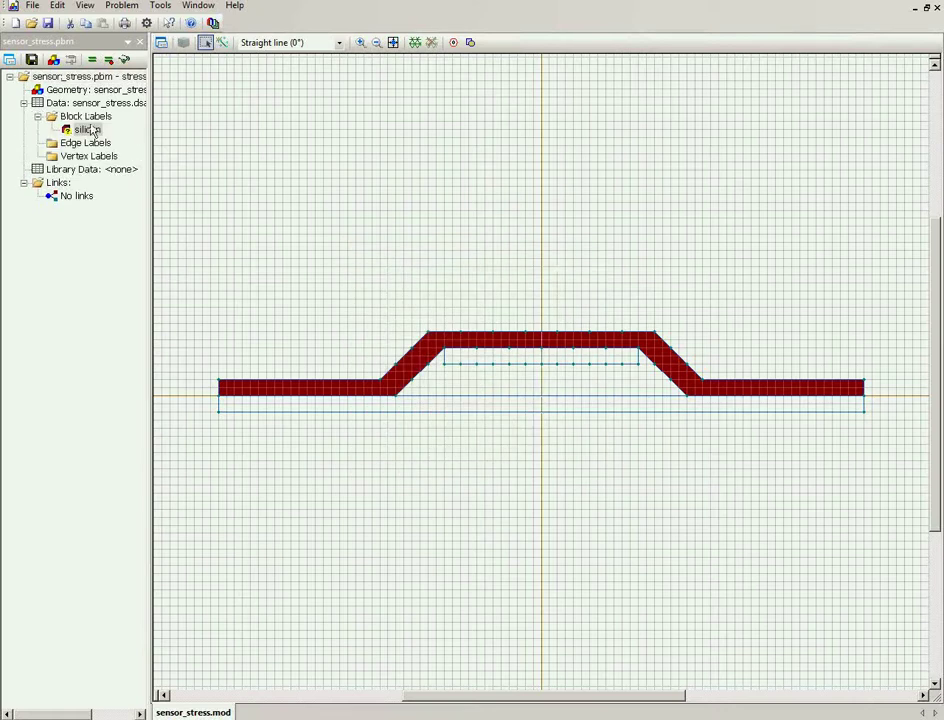
Step: Label the bottom strip block copper
{"action": "left_click", "coordinate": [458, 412]}
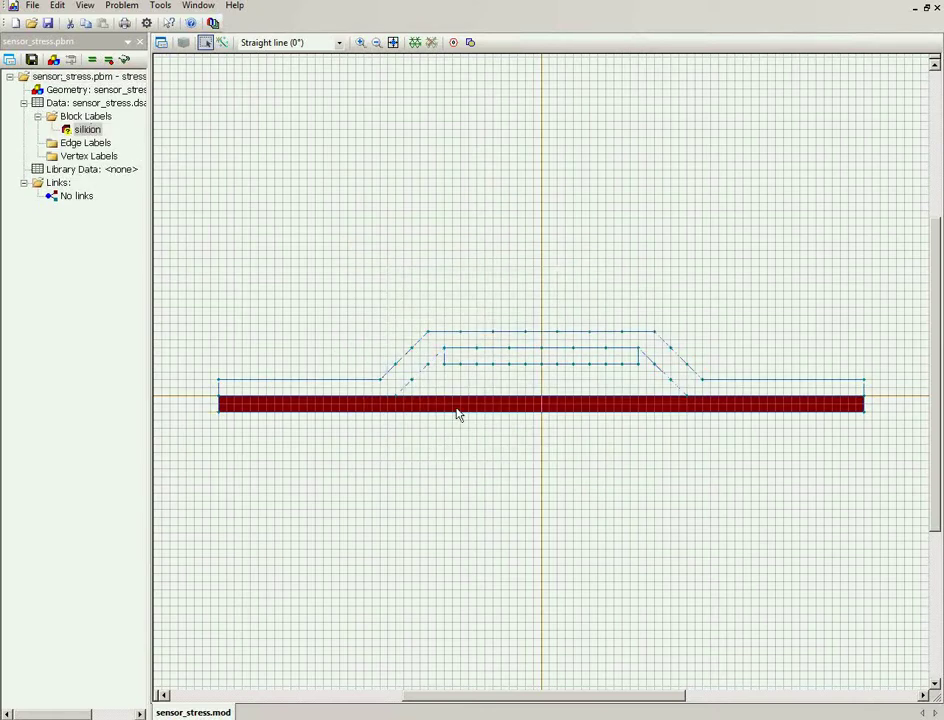
{"action": "left_click", "coordinate": [161, 43]}
{"action": "type", "text": "copper"}
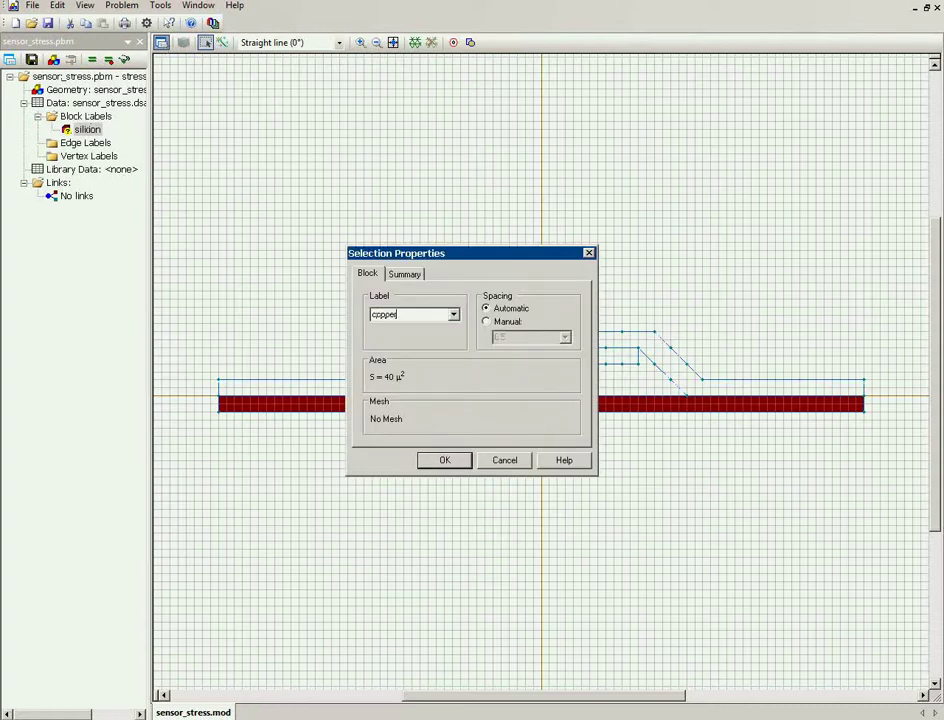
{"action": "key", "text": "Return"}
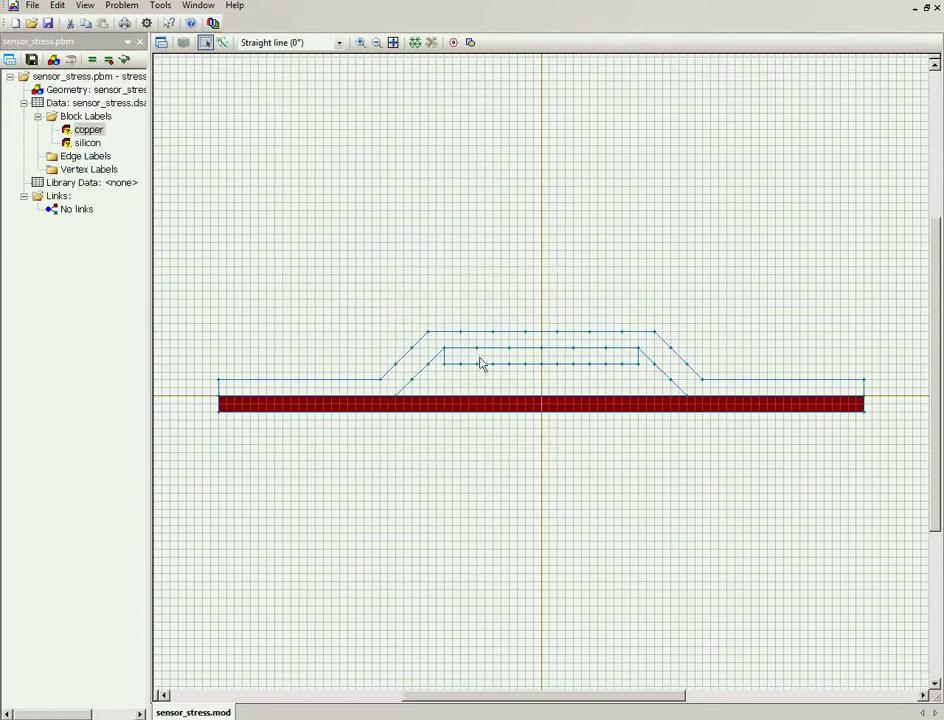
{"action": "key", "text": "Escape"}
Step: Label the inner rectangle copper, then select the outline's top edges
{"action": "scroll", "coordinate": [490, 363], "scroll_direction": "up", "scroll_amount": 2}
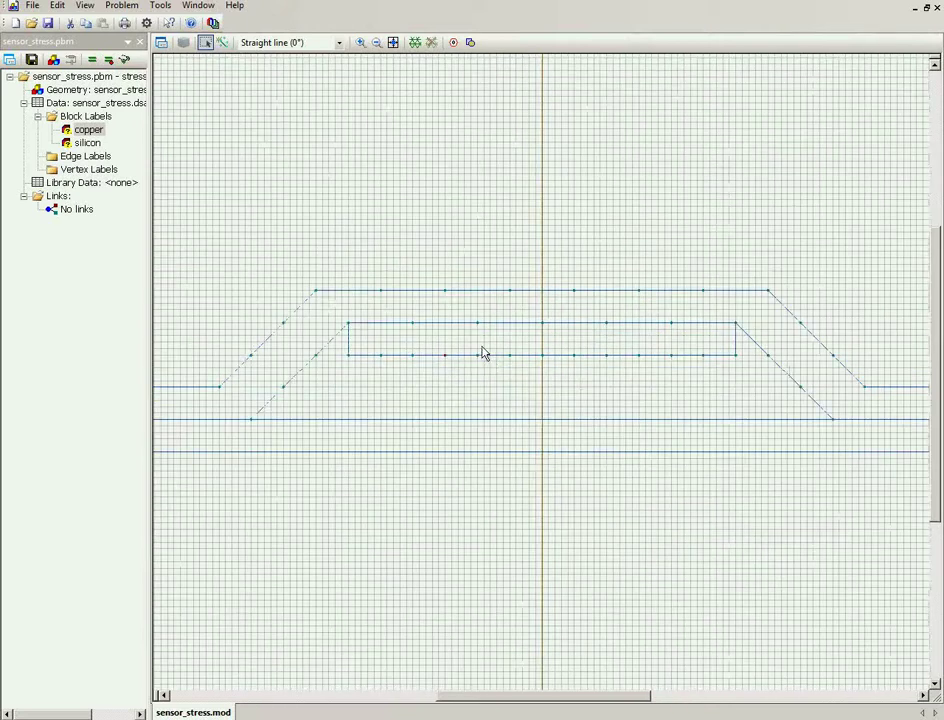
{"action": "left_click", "coordinate": [478, 345]}
{"action": "left_click", "coordinate": [159, 43]}
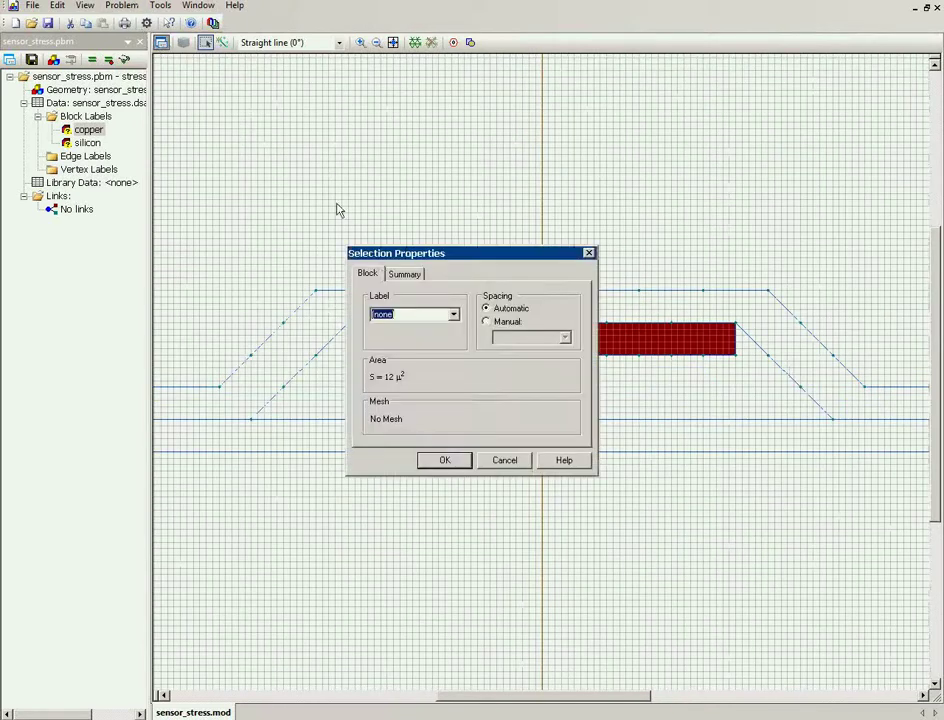
{"action": "left_click", "coordinate": [452, 314]}
{"action": "left_click", "coordinate": [437, 339]}
{"action": "left_click", "coordinate": [430, 462]}
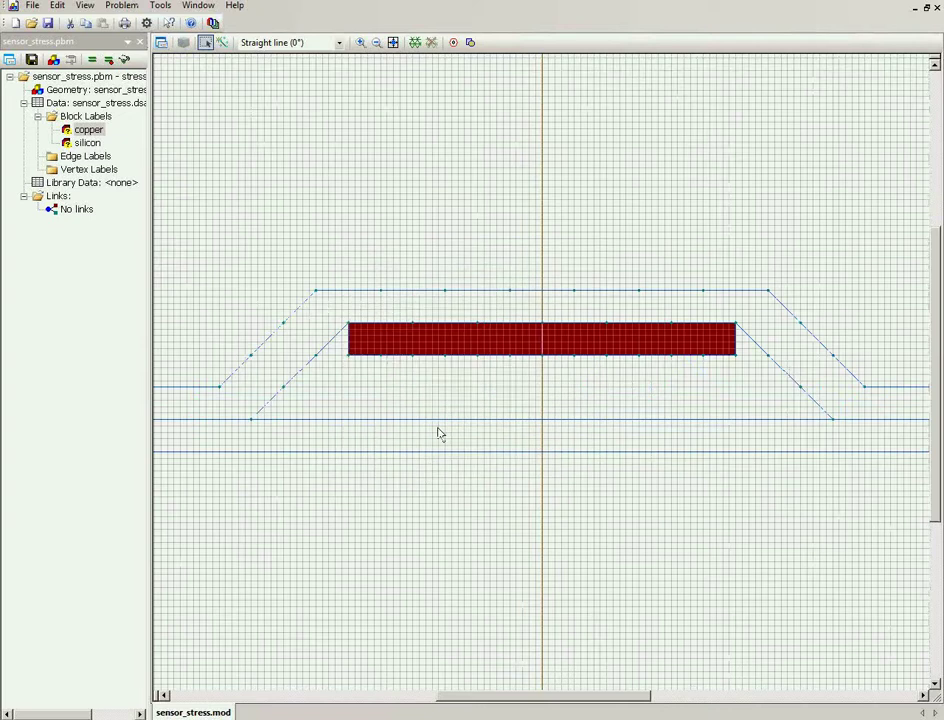
{"action": "left_click", "coordinate": [376, 42]}
{"action": "left_click_drag", "start_coordinate": [413, 306], "coordinate": [685, 345]}
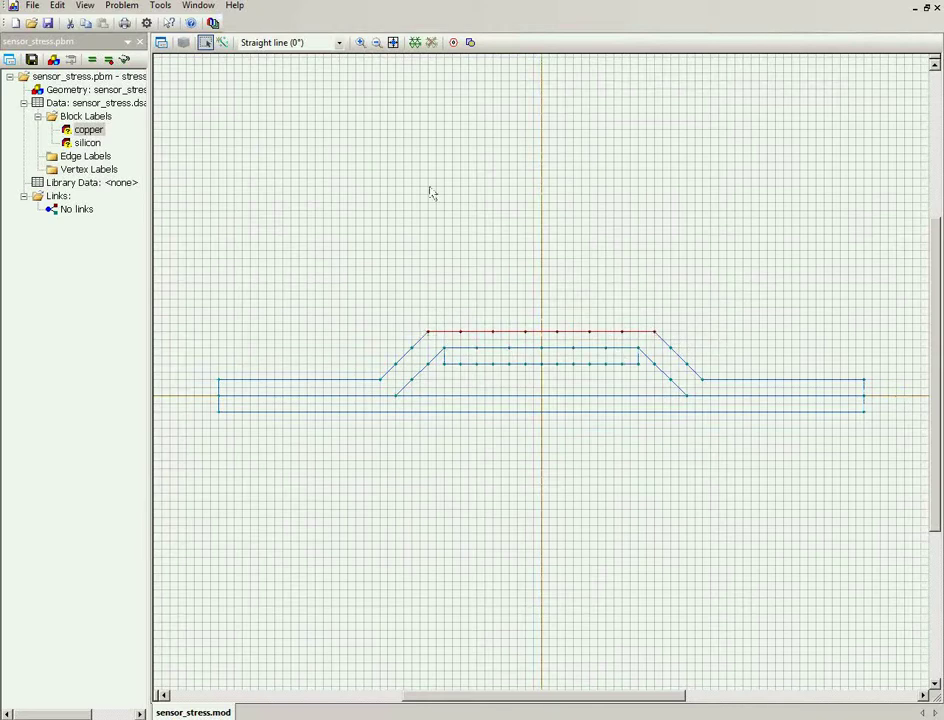
Step: Give the selected top edges the edge label pressure
{"action": "left_click", "coordinate": [161, 43]}
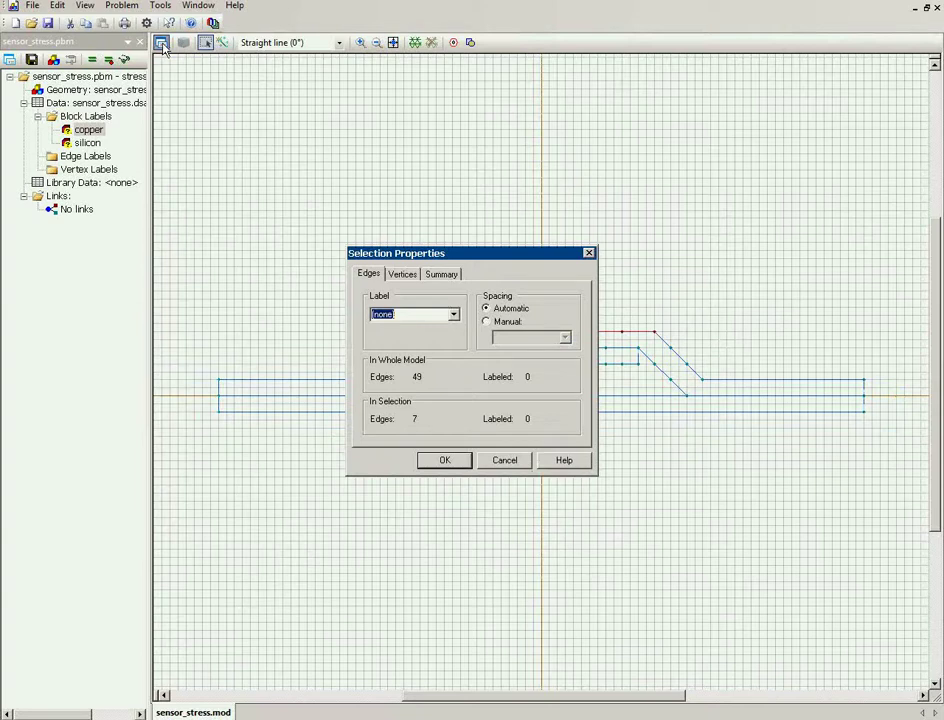
{"action": "type", "text": "pressure"}
{"action": "left_click", "coordinate": [460, 461]}
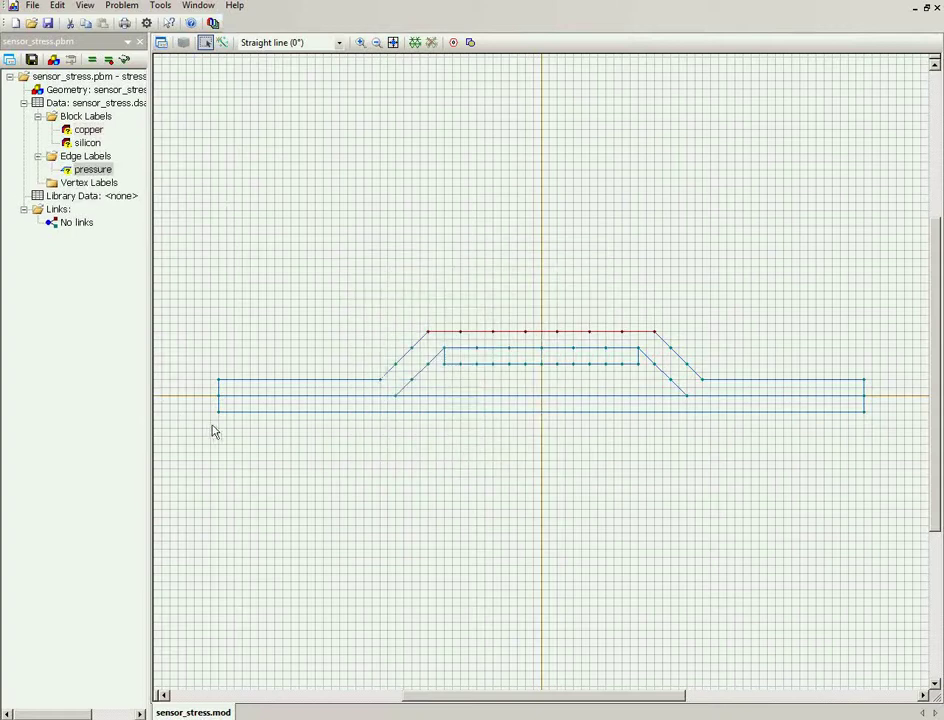
Step: Give the bottom edge of the geometry a new edge label named fixed
{"action": "left_click_drag", "start_coordinate": [213, 421], "coordinate": [883, 411]}
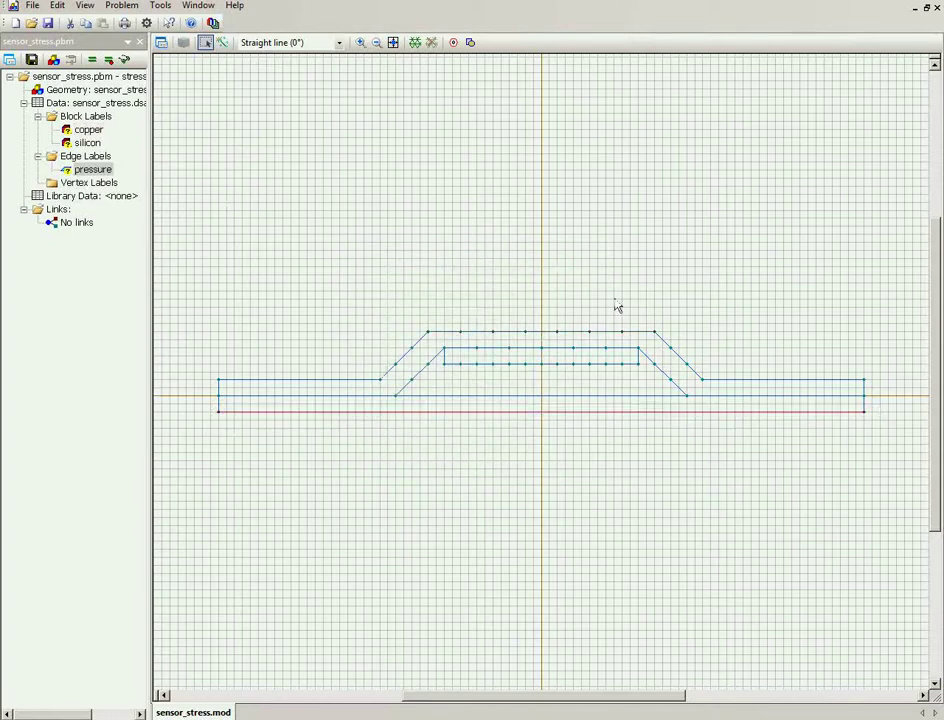
{"action": "left_click", "coordinate": [161, 43]}
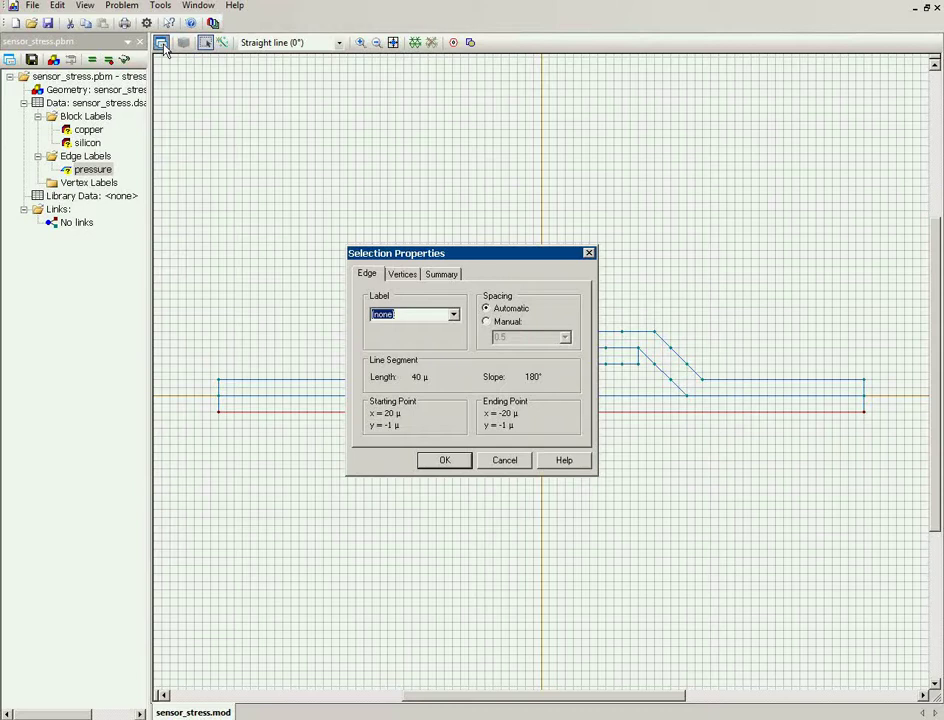
{"action": "type", "text": "fixed"}
{"action": "key", "text": "Return"}
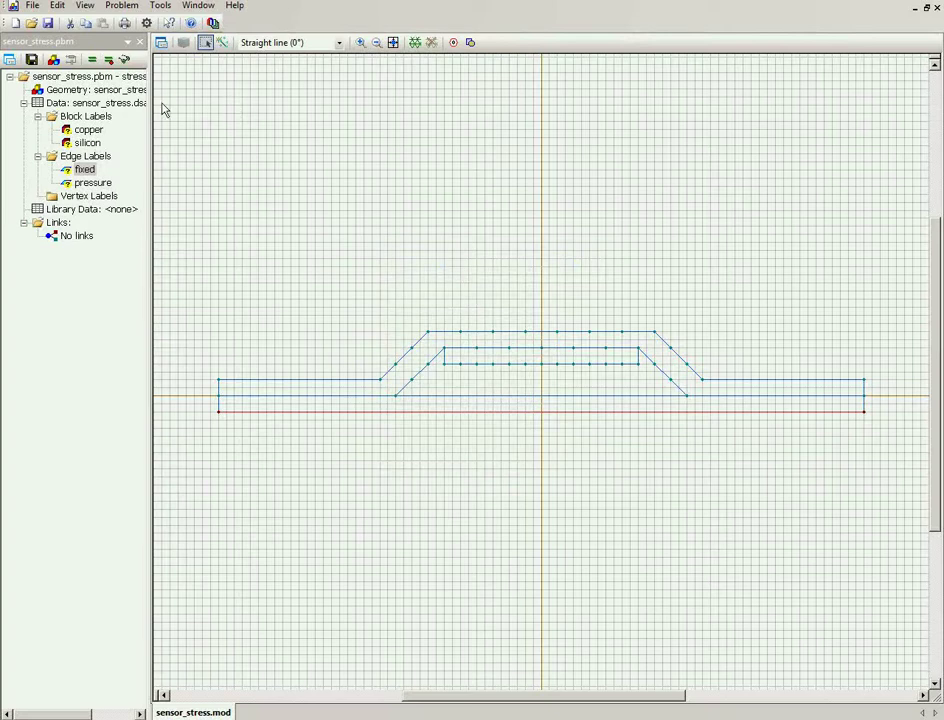
Step: Enter silicon's Young's modulus as 130e9.1 in its block label properties
{"action": "left_click", "coordinate": [80, 130]}
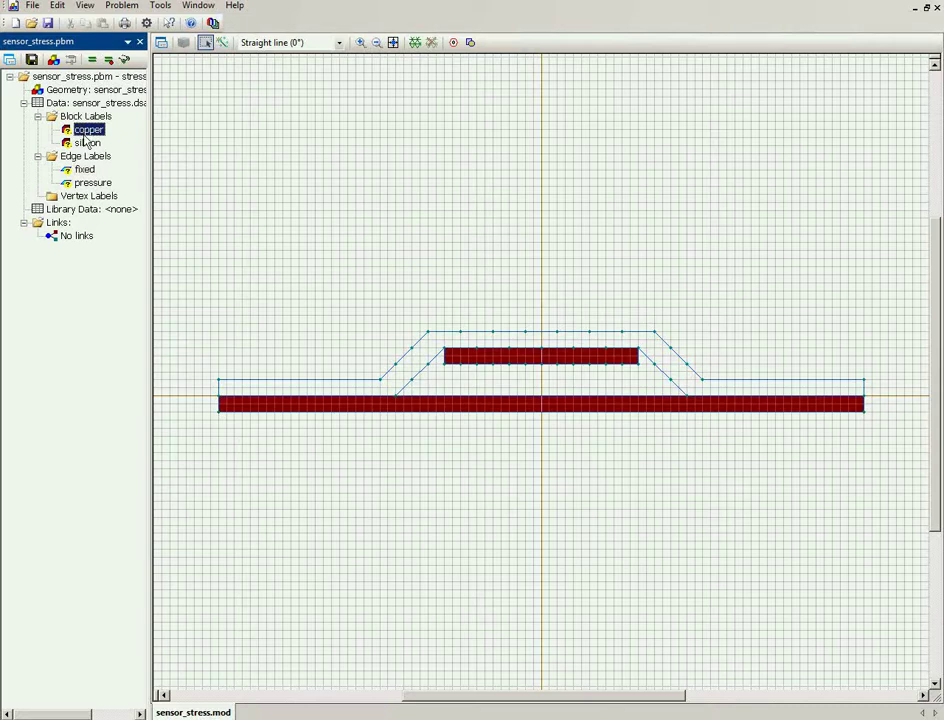
{"action": "left_click", "coordinate": [86, 143]}
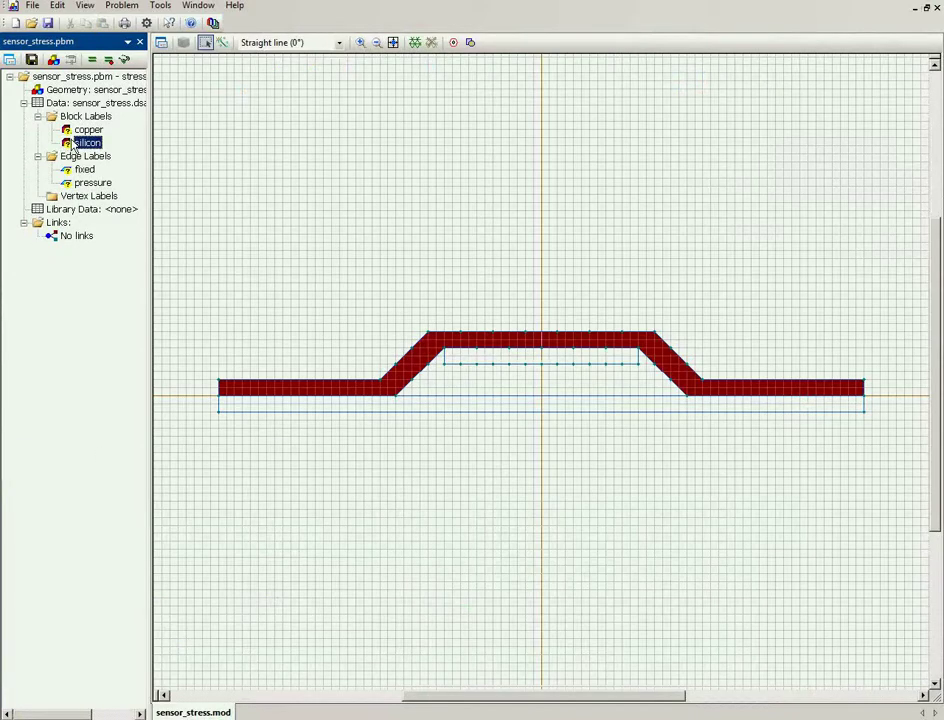
{"action": "key", "text": "alt+Return"}
{"action": "type", "text": "130"}
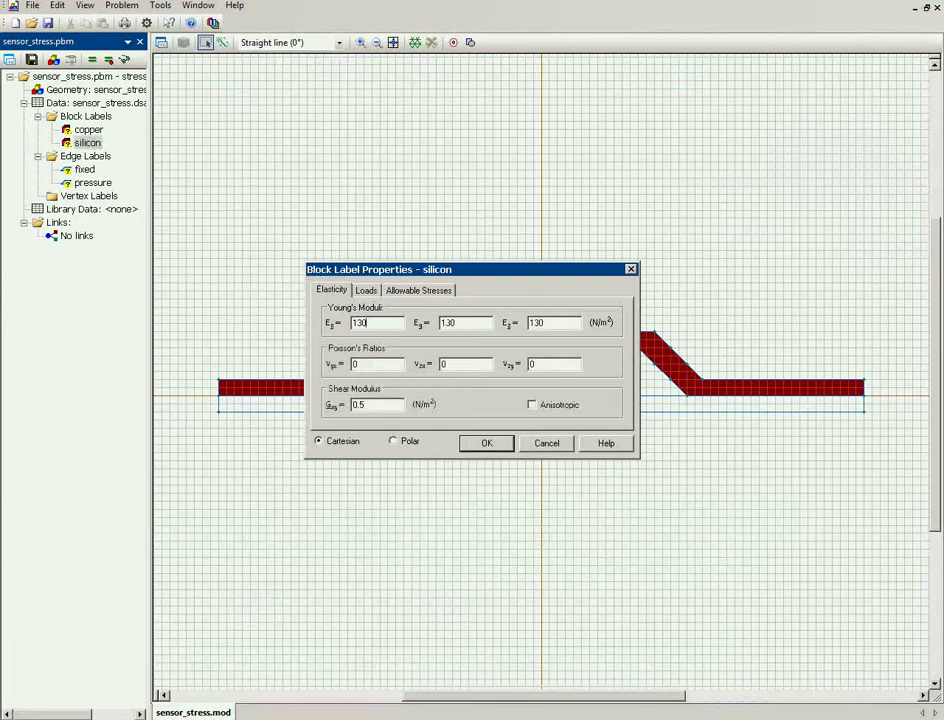
{"action": "type", "text": "e9"}
{"action": "type", "text": ".1"}
{"action": "left_click", "coordinate": [470, 444]}
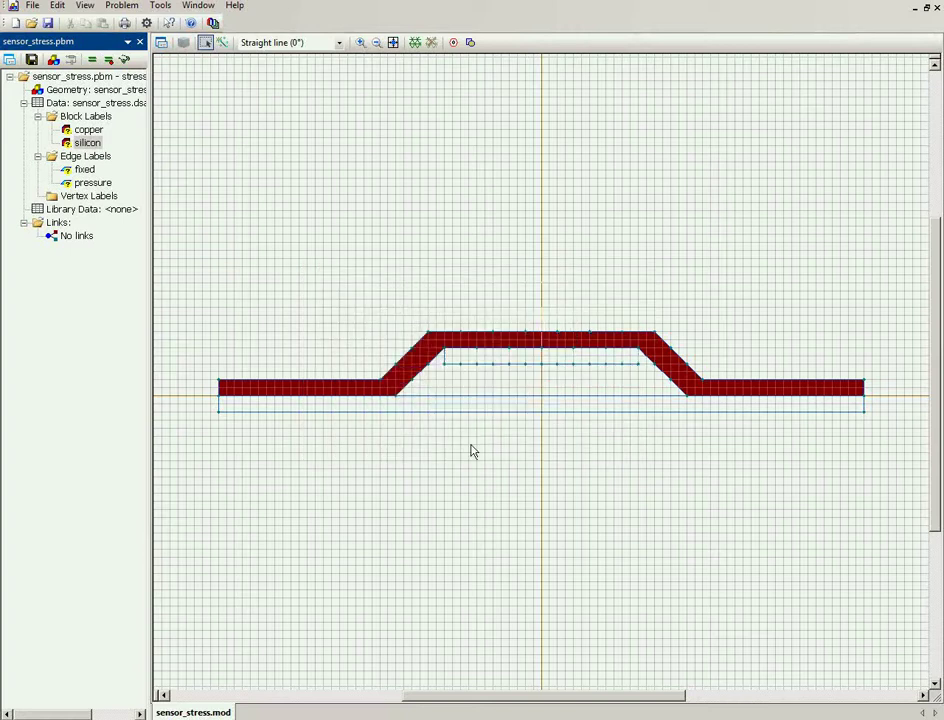
Step: Give copper Young's modulus 140e9 N/m² and Poisson's ratio 0.34
{"action": "double_click", "coordinate": [88, 131]}
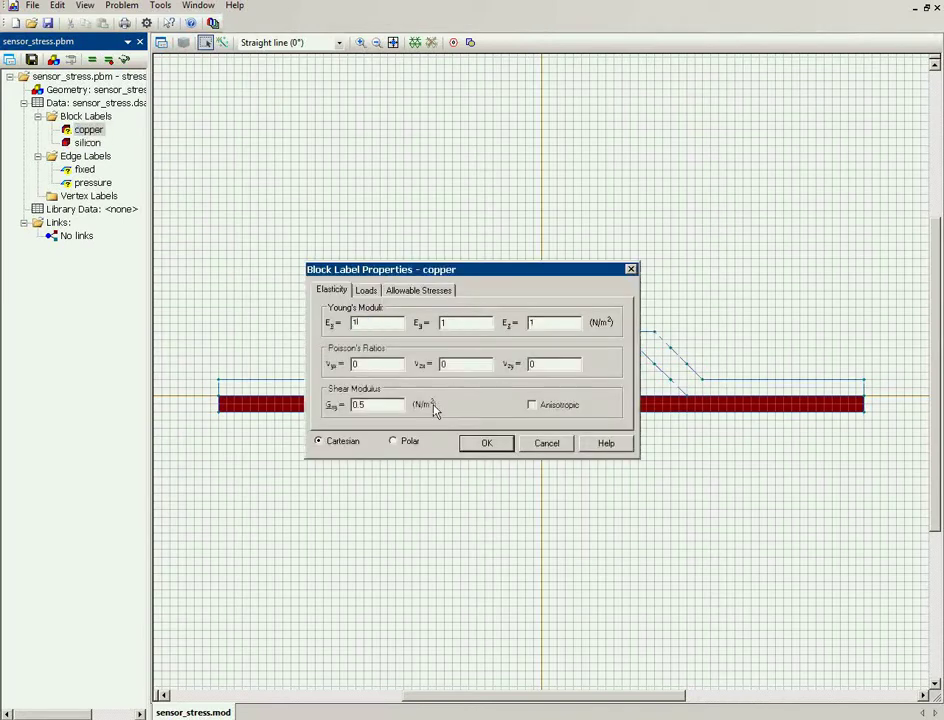
{"action": "type", "text": "40e"}
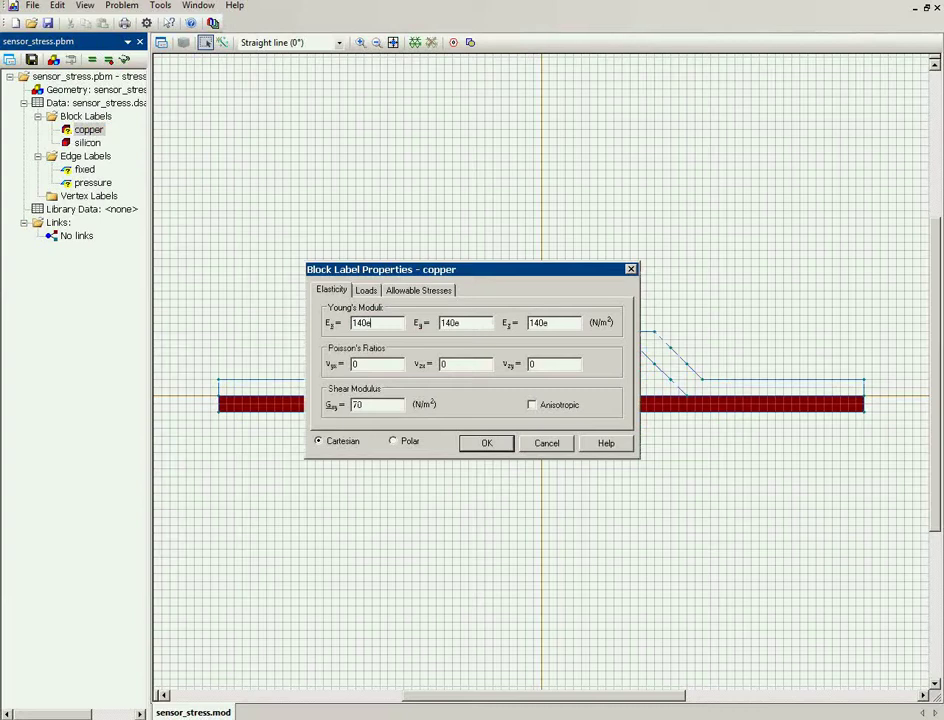
{"action": "type", "text": "9"}
{"action": "left_click", "coordinate": [356, 364]}
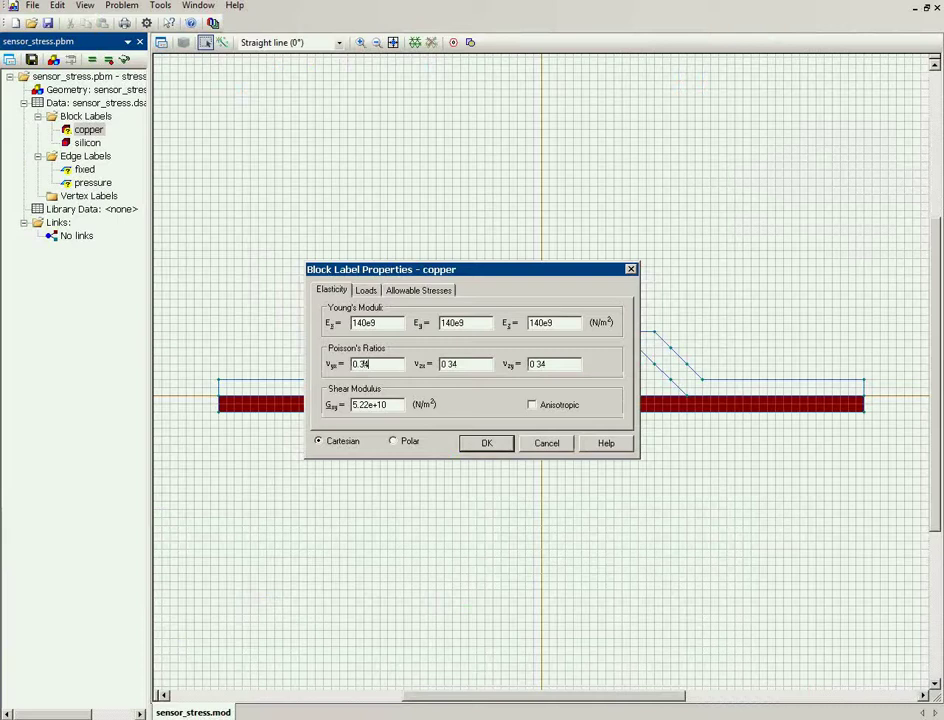
{"action": "left_click", "coordinate": [500, 446]}
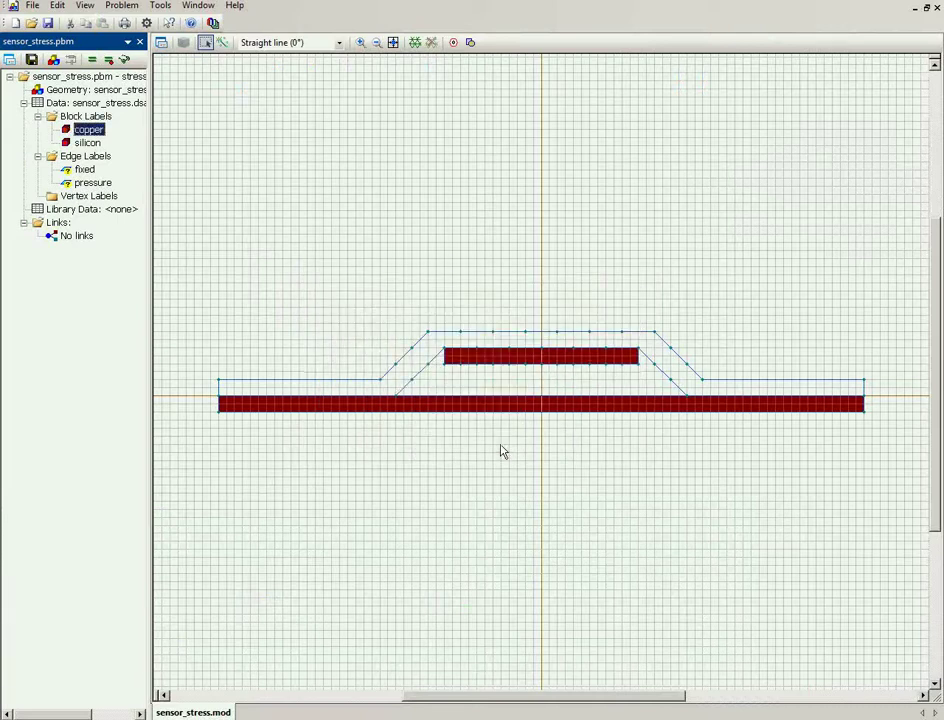
Step: Fix the 'fixed' edge with zero prescribed displacement in X and Y
{"action": "left_click", "coordinate": [84, 169]}
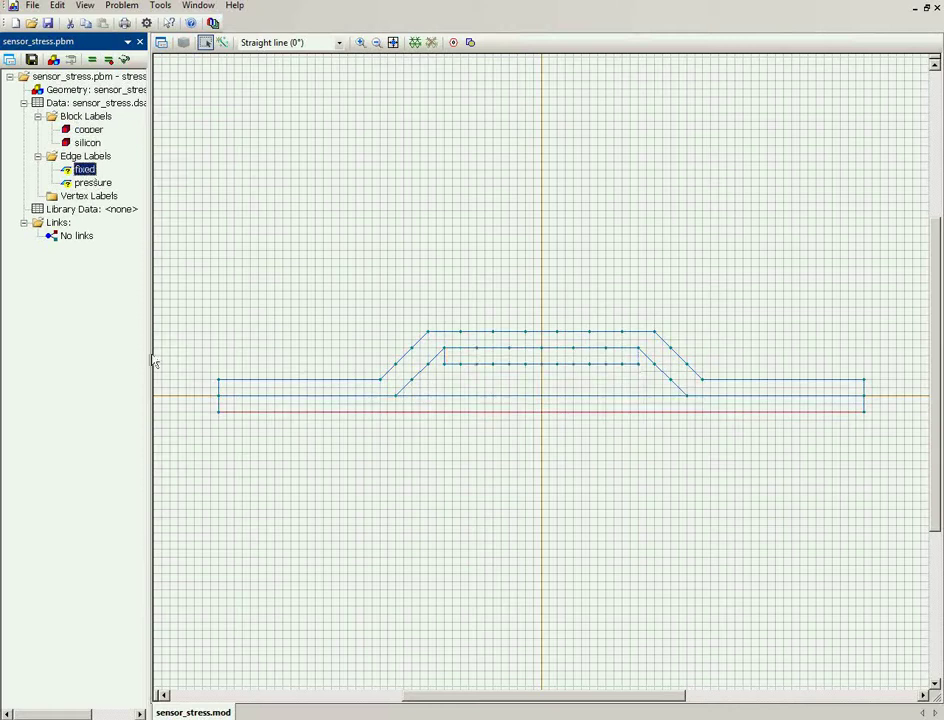
{"action": "double_click", "coordinate": [80, 170]}
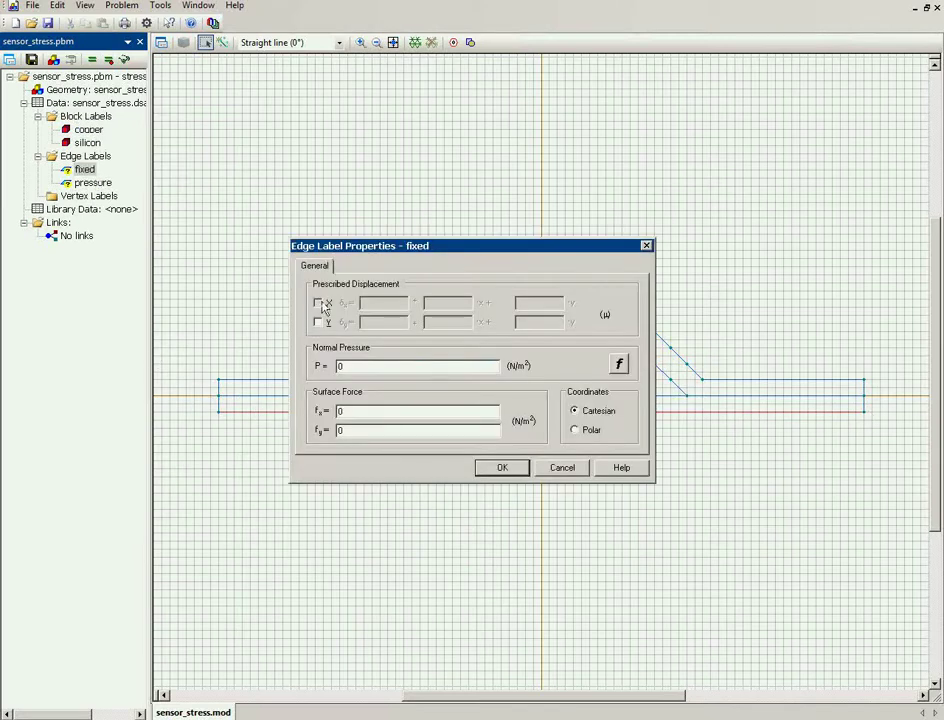
{"action": "left_click", "coordinate": [320, 303]}
{"action": "left_click", "coordinate": [320, 322]}
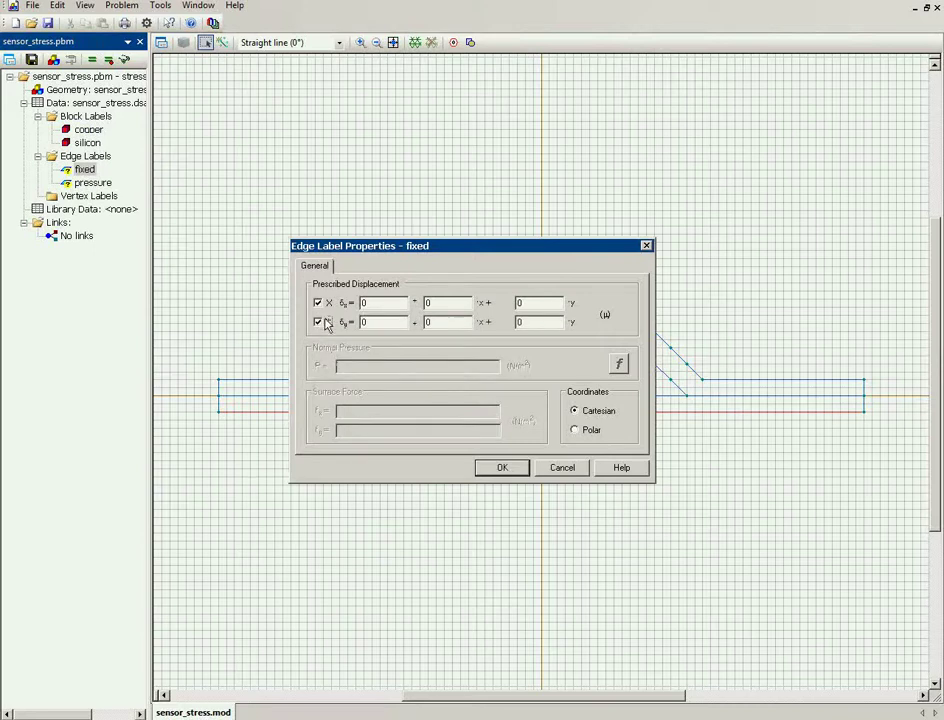
{"action": "left_click", "coordinate": [478, 472]}
Step: Apply a surface force fy of -100e6 N/m² on the 'pressure' edge
{"action": "left_click", "coordinate": [80, 185]}
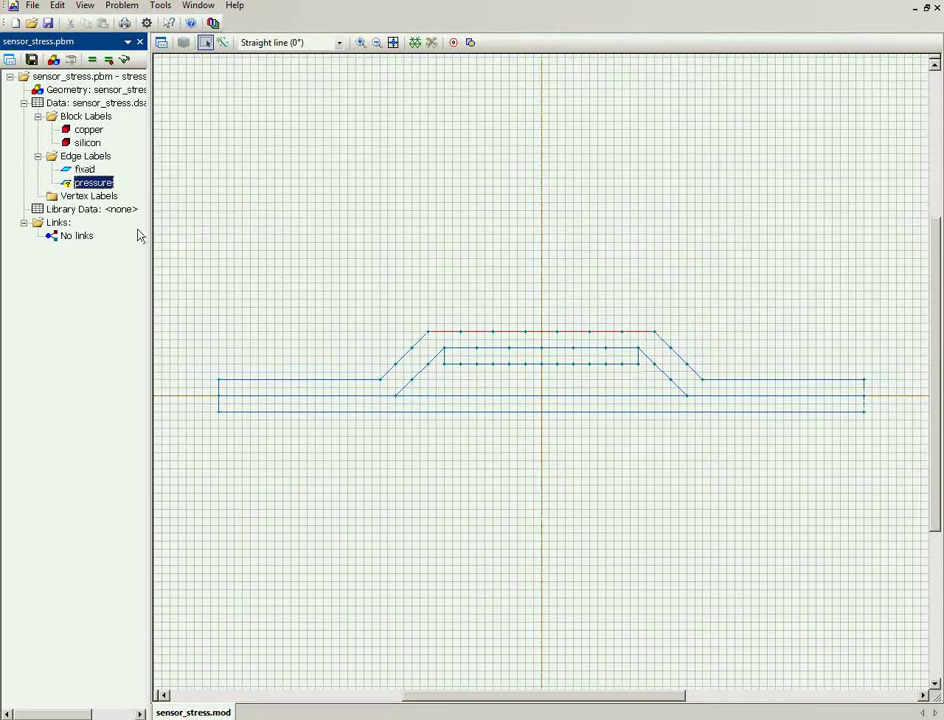
{"action": "double_click", "coordinate": [98, 189]}
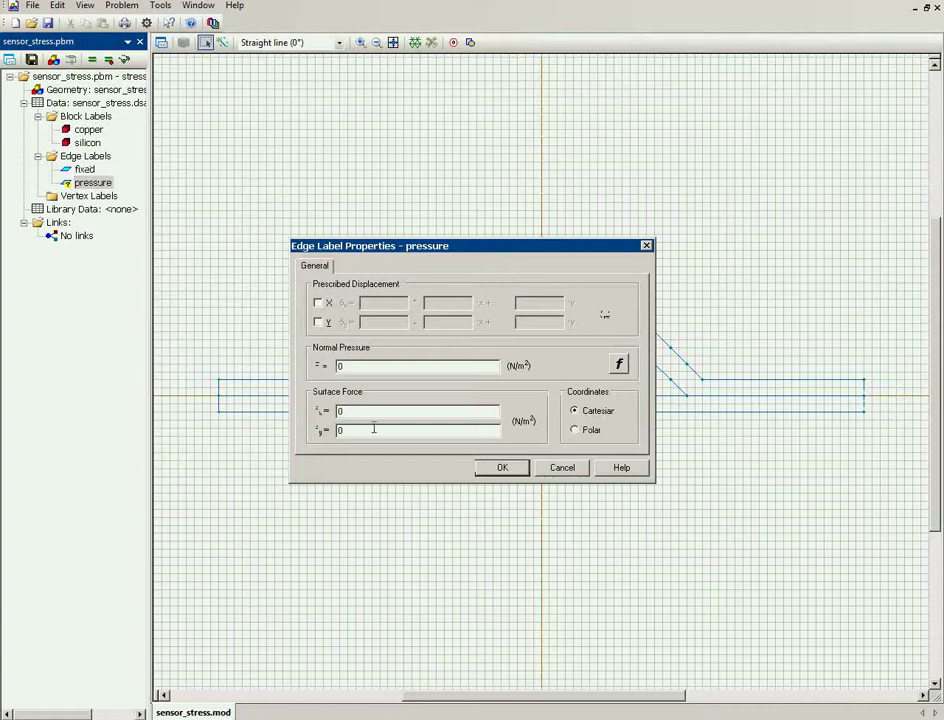
{"action": "left_click_drag", "start_coordinate": [375, 430], "coordinate": [251, 429]}
{"action": "type", "text": "-100e6"}
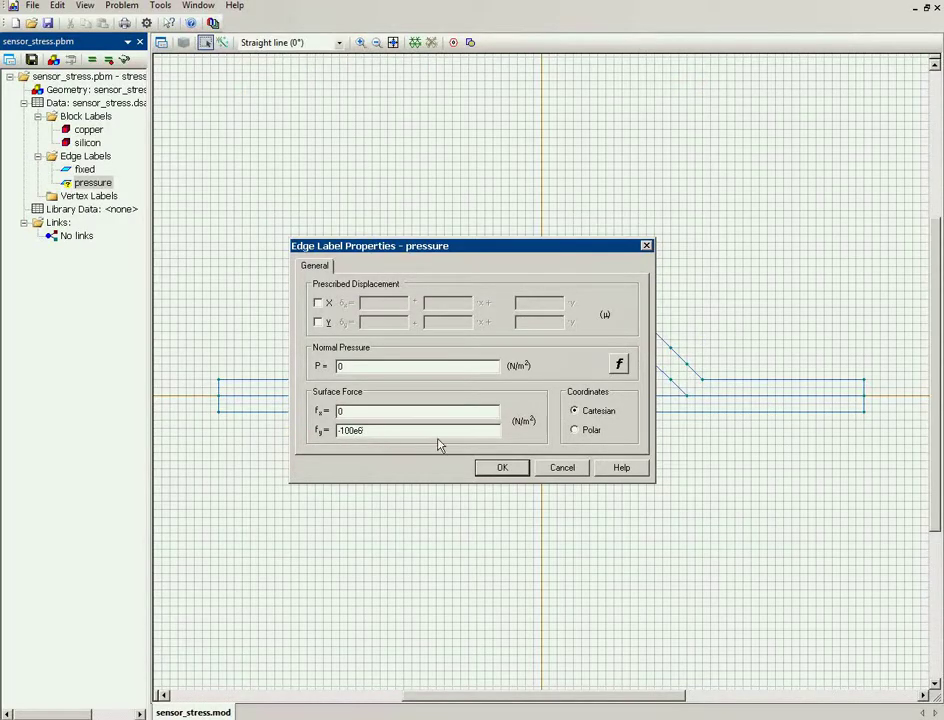
{"action": "left_click", "coordinate": [485, 470]}
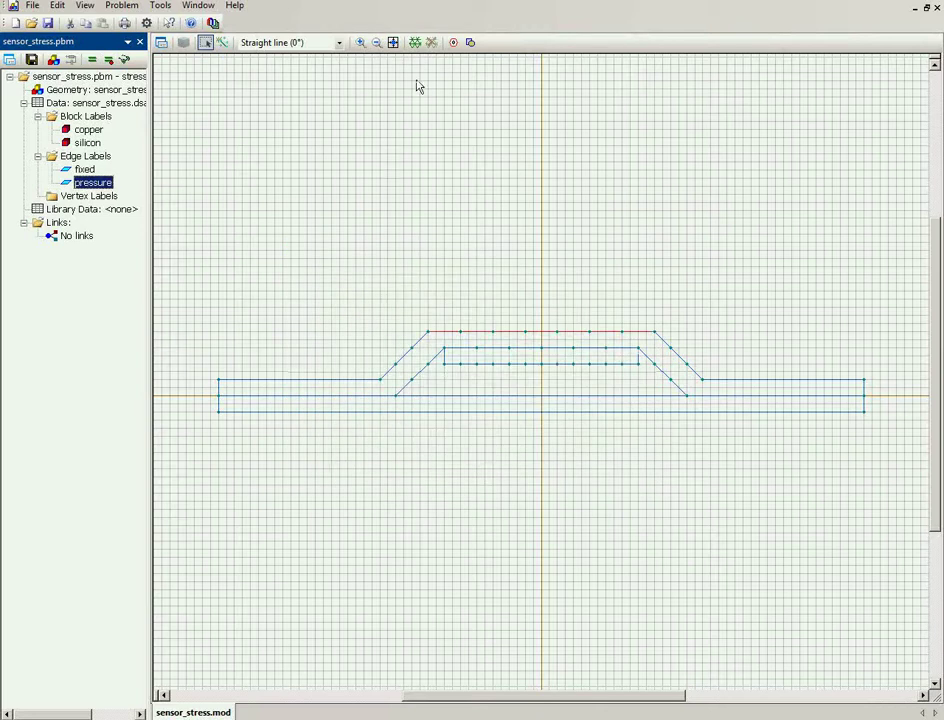
Step: Build the mesh and solve the problem, saving the modified files
{"action": "left_click", "coordinate": [416, 43]}
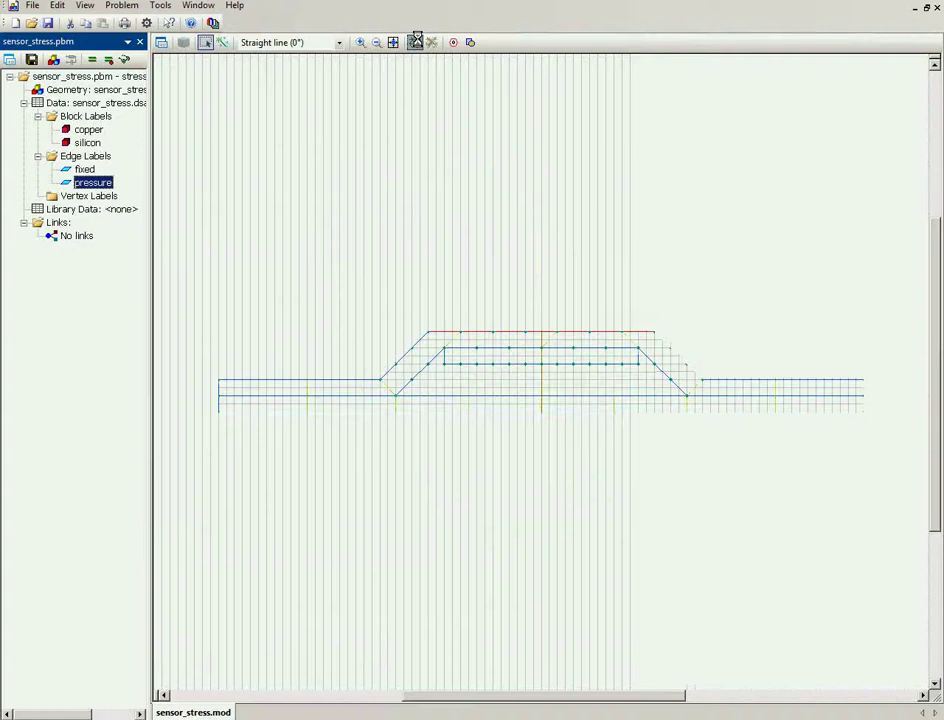
{"action": "left_click", "coordinate": [100, 63]}
{"action": "key", "text": "Return"}
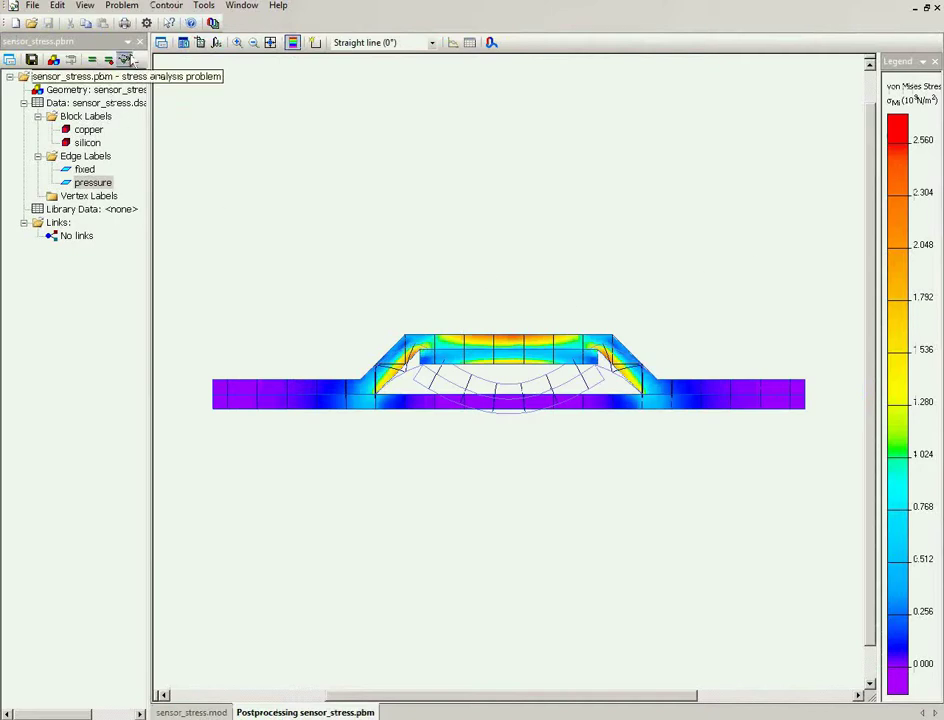
Step: Switch the field picture to a displacement colour map over the deformed shape
{"action": "left_click", "coordinate": [160, 42]}
{"action": "left_click", "coordinate": [360, 397]}
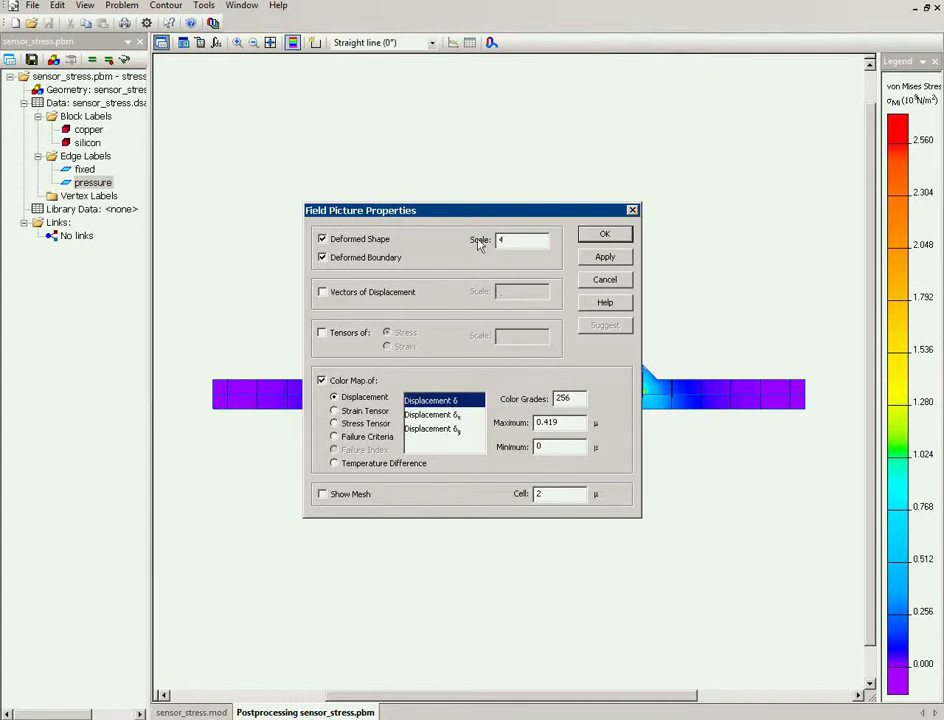
{"action": "key", "text": "Return"}
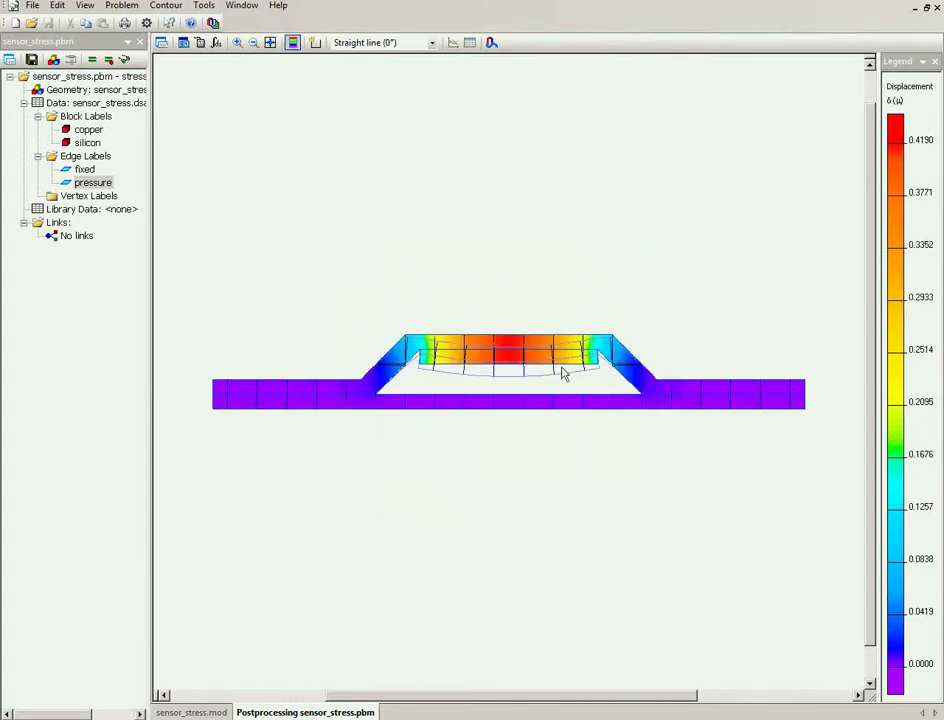